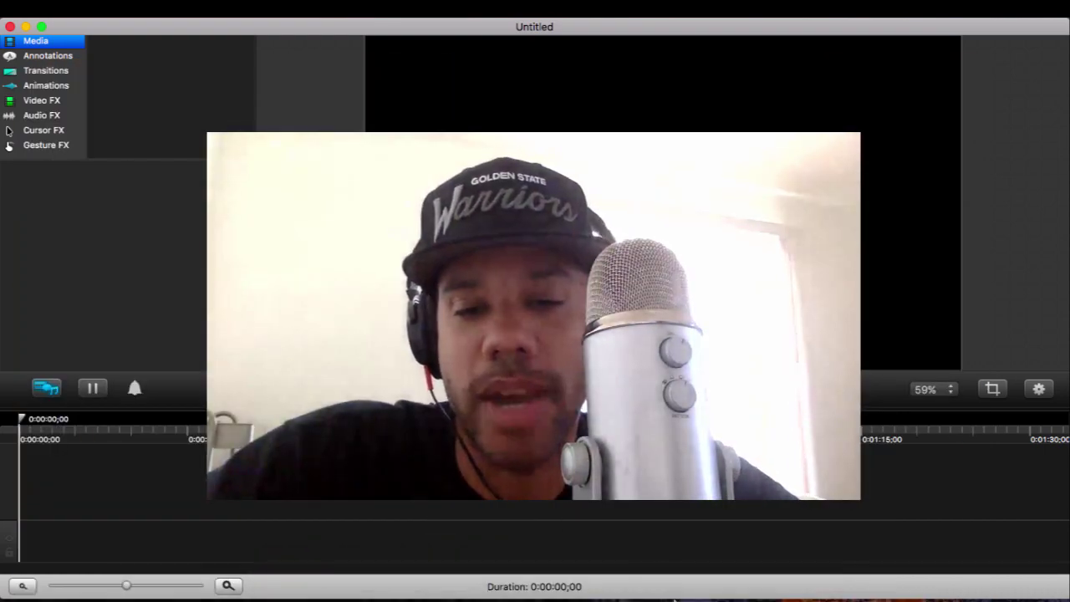
Step: Load hb2.flp from FL Studio's recent projects and stop its playback
{"action": "left_click", "coordinate": [678, 588]}
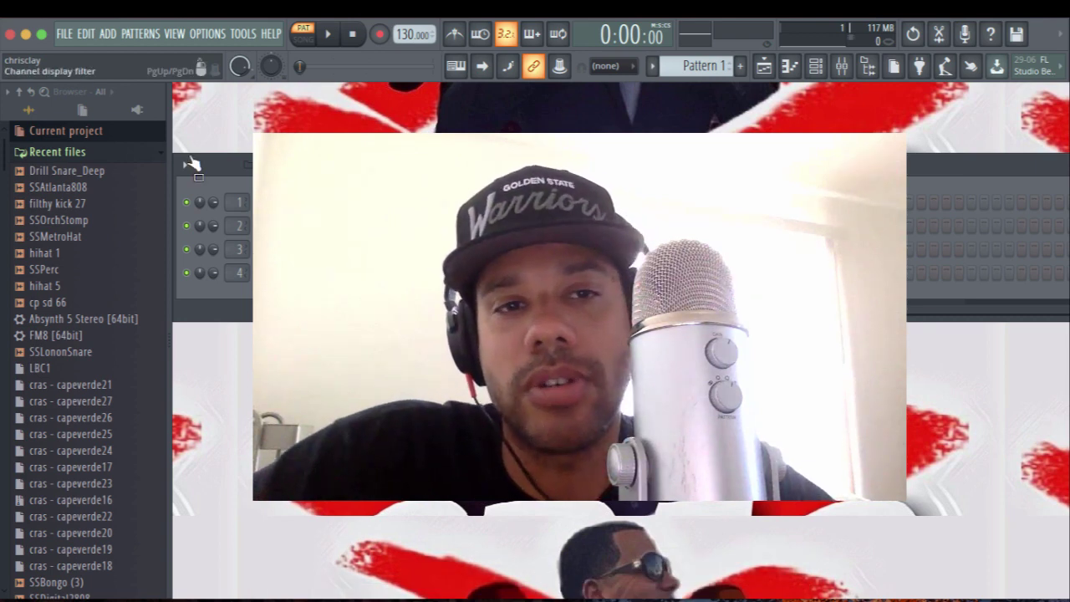
{"action": "left_click", "coordinate": [64, 33]}
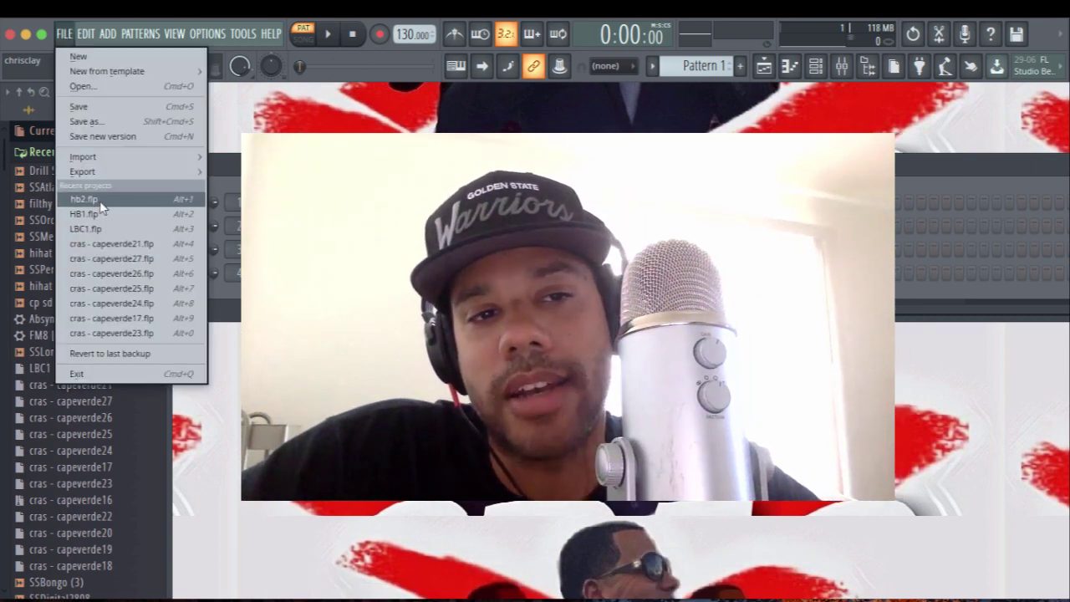
{"action": "left_click", "coordinate": [96, 202]}
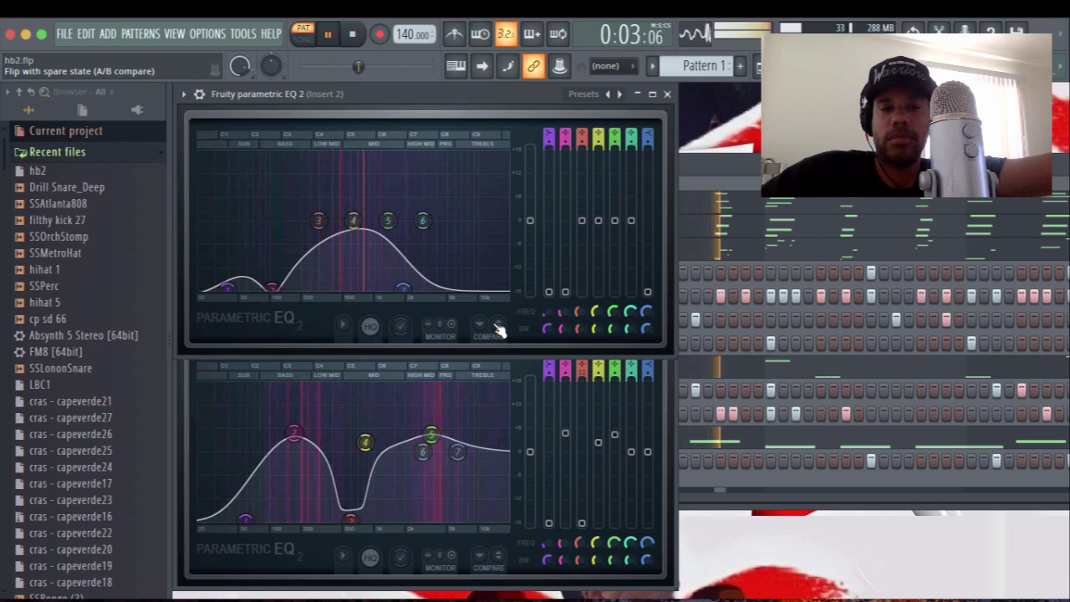
{"action": "key", "text": "space"}
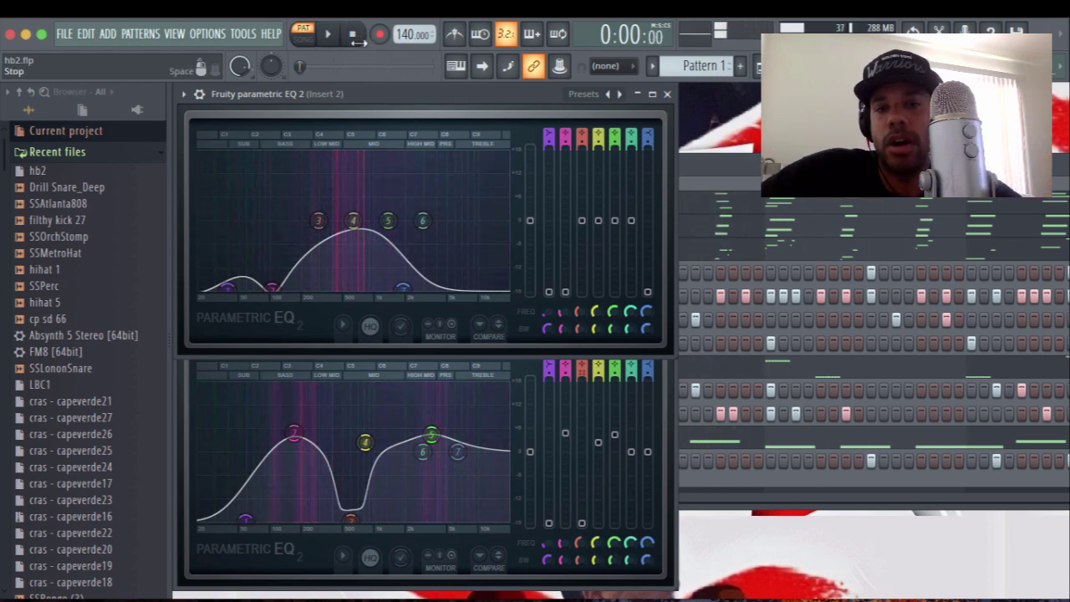
Step: Solo Absynth channel 1, start the beat, and open its mixer Insert 1
{"action": "key", "text": "F6"}
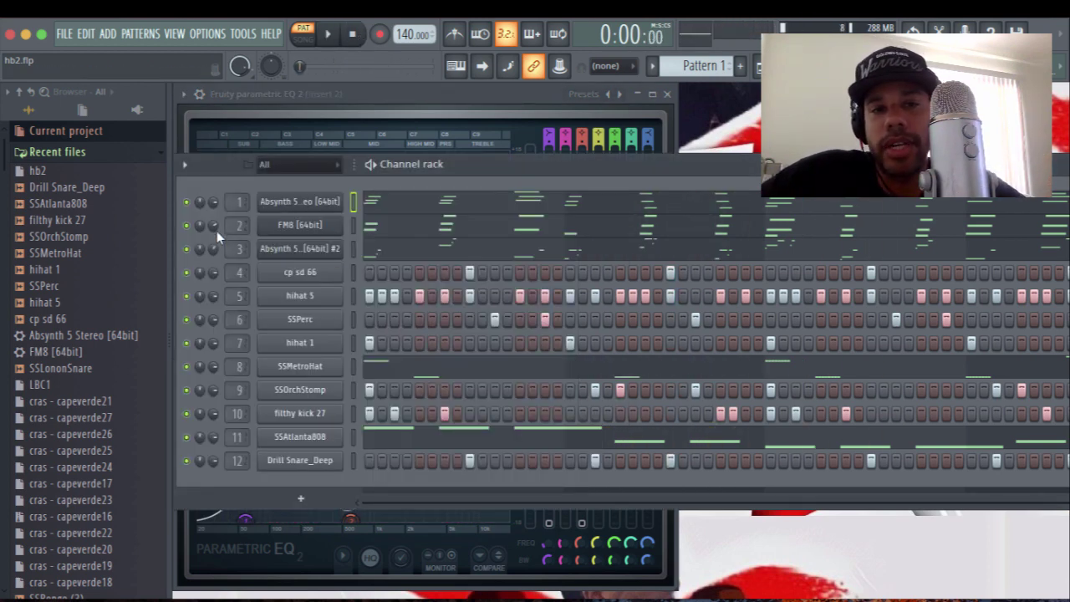
{"action": "right_click", "coordinate": [185, 220]}
{"action": "left_click", "coordinate": [209, 218]}
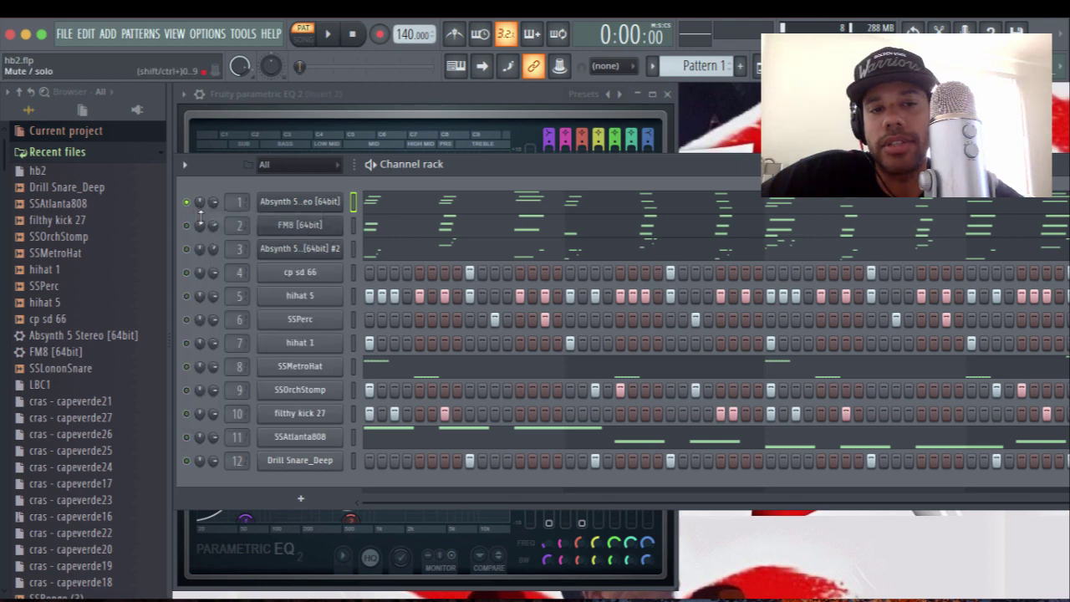
{"action": "key", "text": "space"}
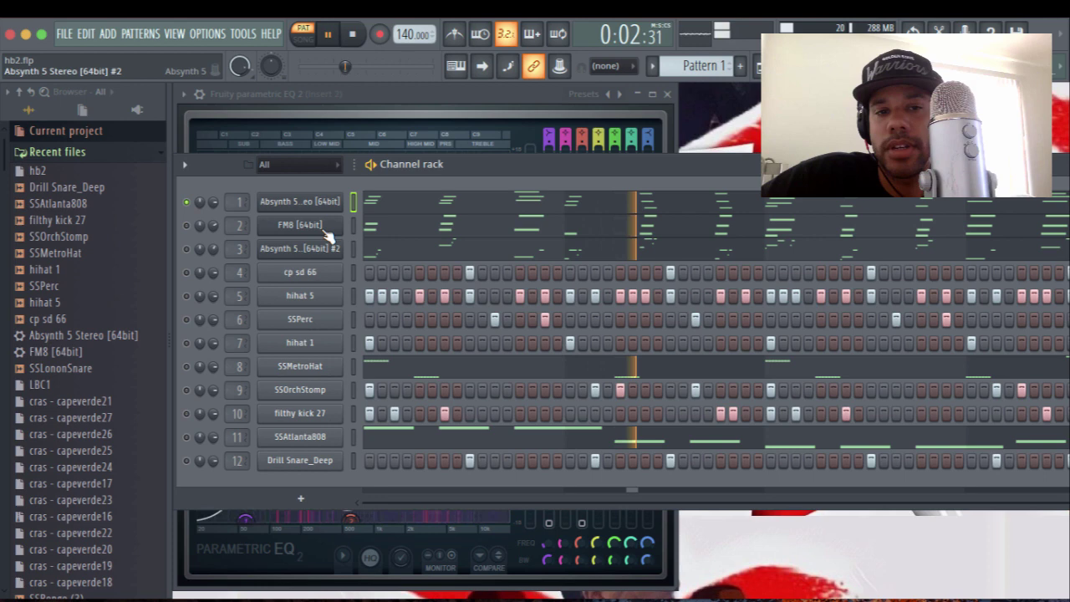
{"action": "double_click", "coordinate": [235, 204]}
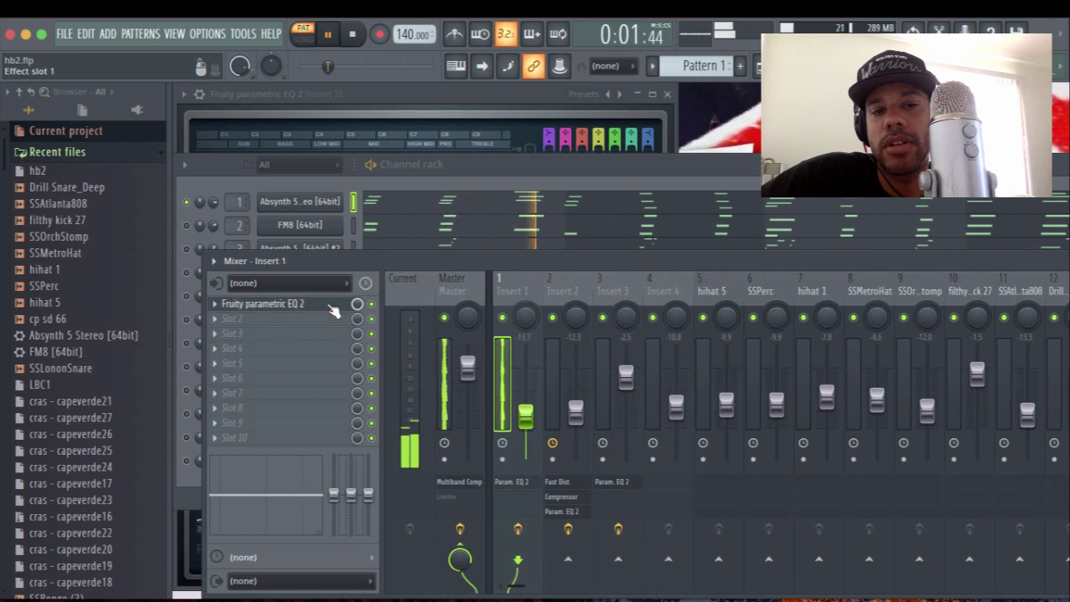
Step: Raise band 3 of the Insert 1 Parametric EQ 2 out of its mid notch, then restart playback
{"action": "left_click", "coordinate": [332, 306]}
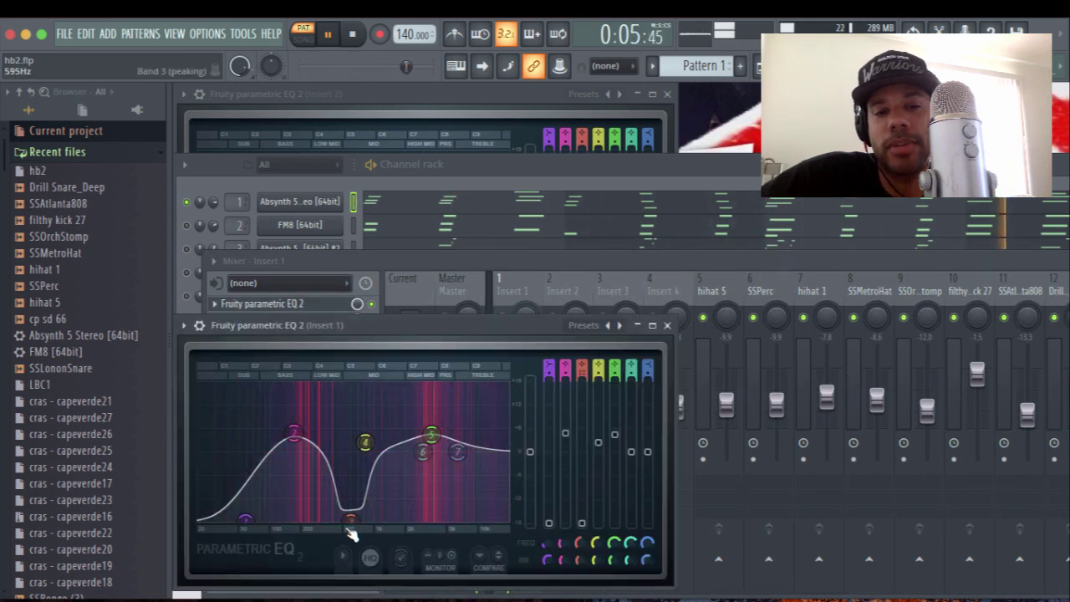
{"action": "left_click_drag", "start_coordinate": [349, 522], "coordinate": [353, 449]}
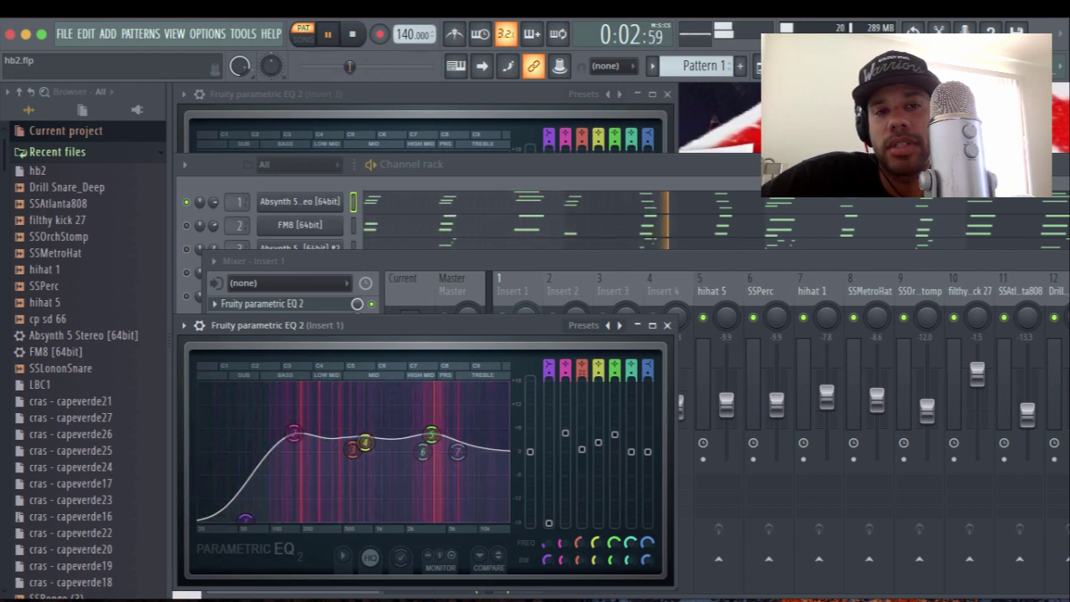
{"action": "left_click", "coordinate": [350, 35]}
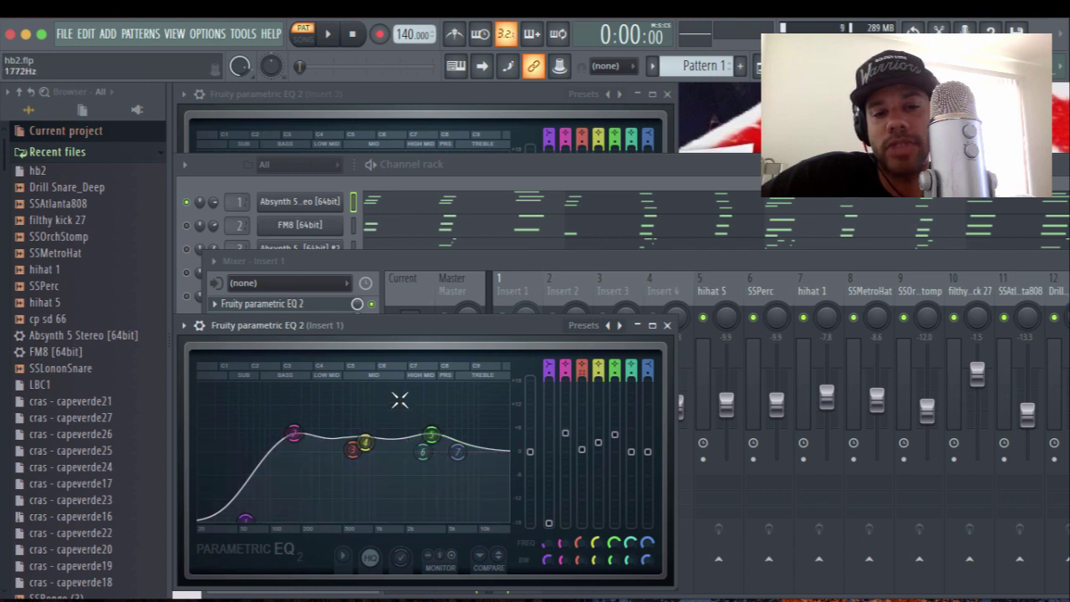
{"action": "key", "text": "space"}
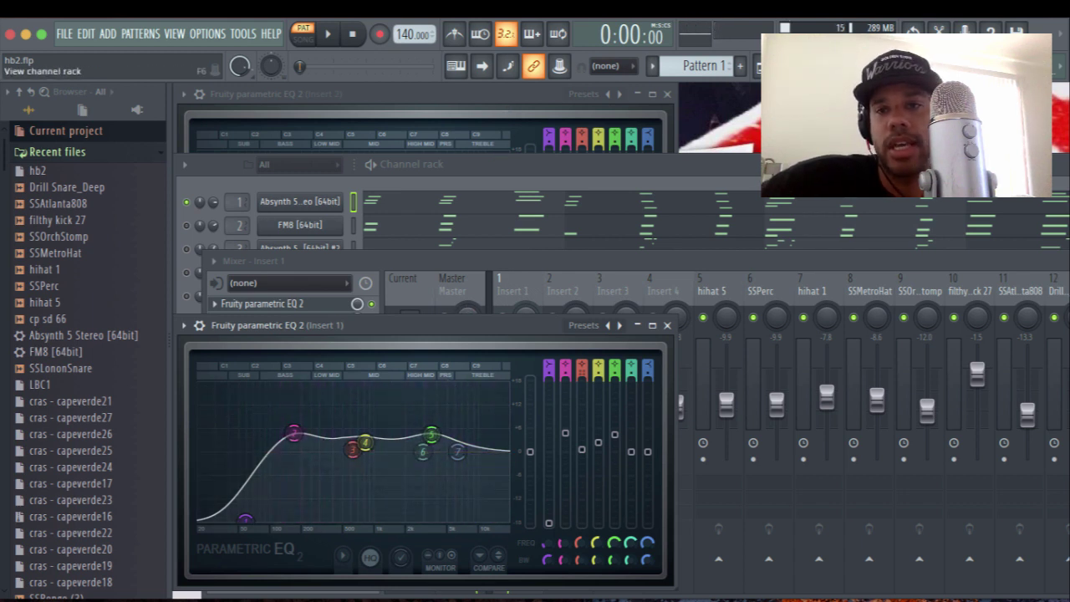
Step: Open the FM8 channel's Insert 2 Parametric EQ 2, then return to the channel rack
{"action": "key", "text": "F9"}
{"action": "key", "text": "F6"}
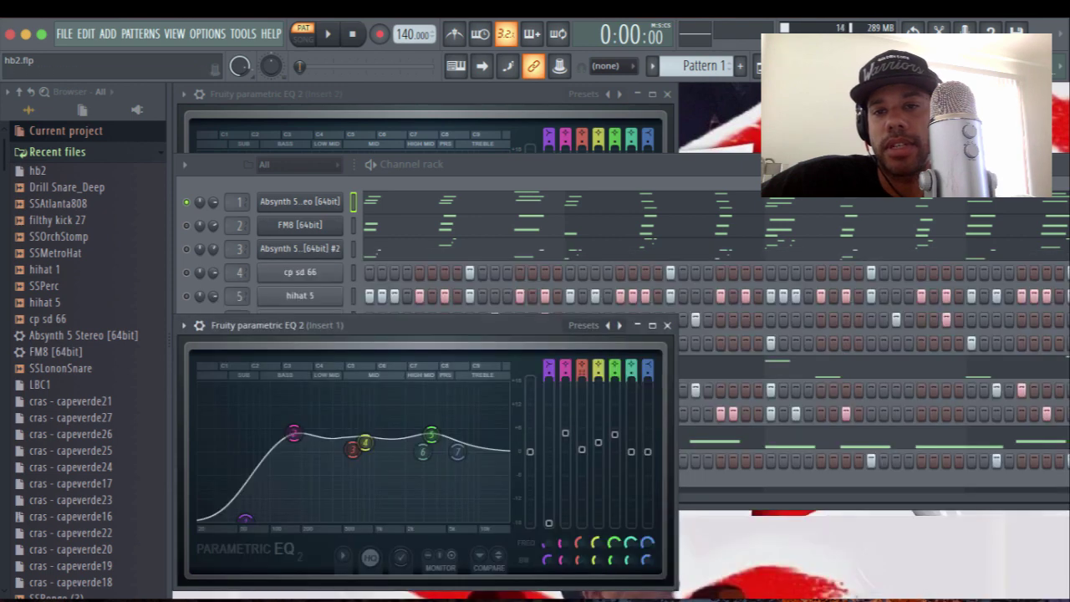
{"action": "key", "text": "F6"}
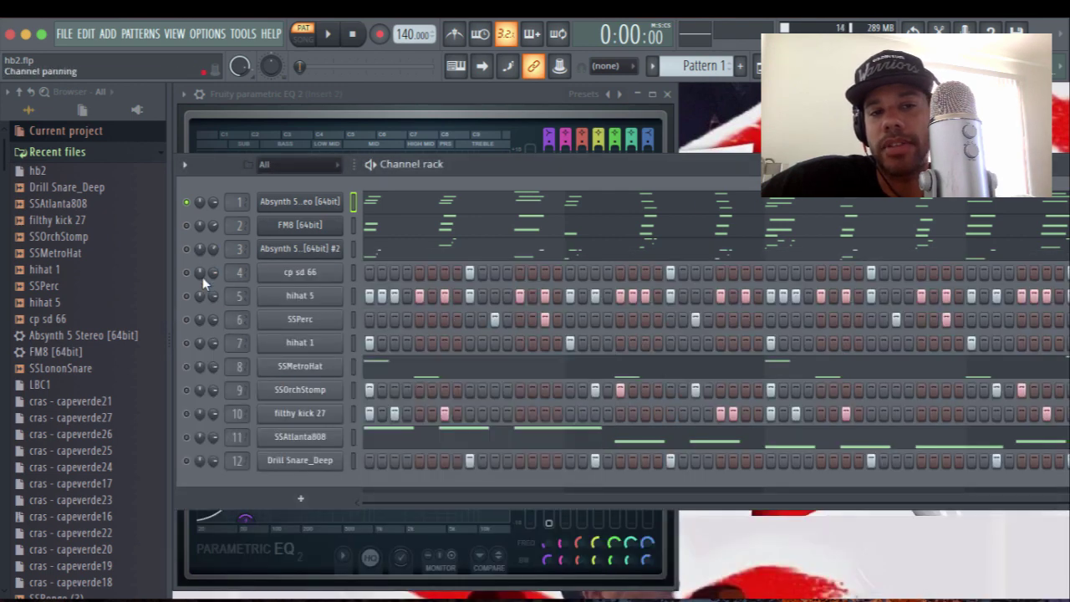
{"action": "double_click", "coordinate": [239, 224]}
{"action": "left_click", "coordinate": [274, 333]}
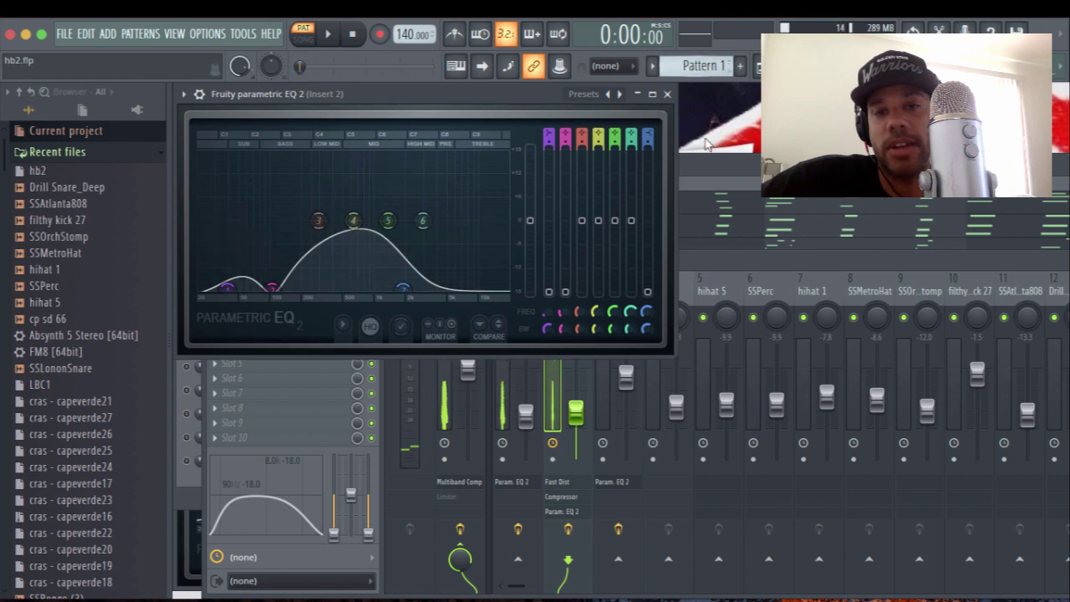
{"action": "key", "text": "F6"}
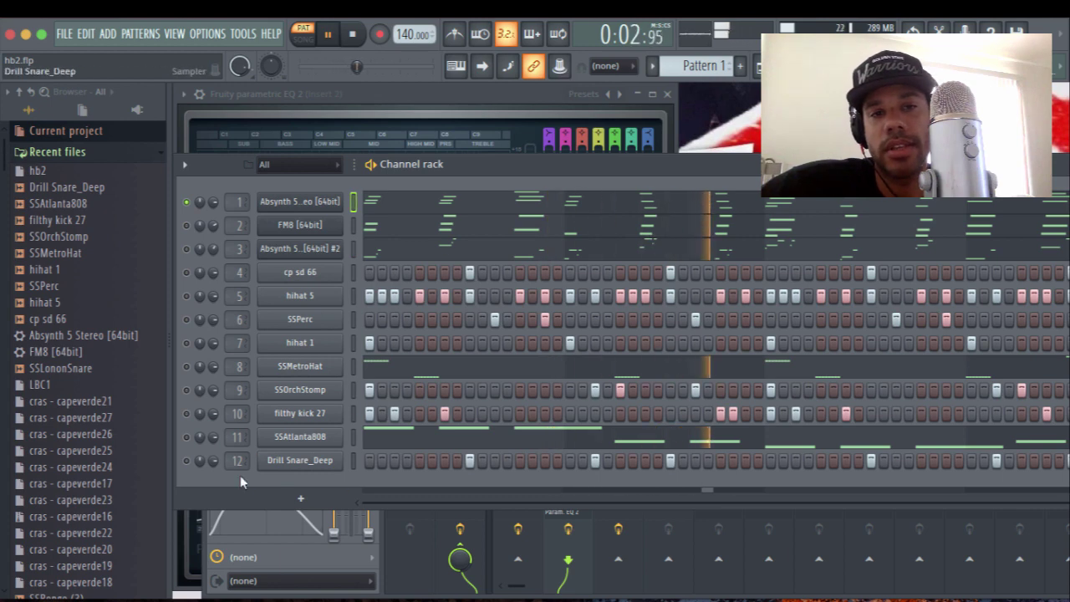
Step: Compare the Insert 1 and Insert 2 EQ windows, leaving the Insert 2 EQ in front
{"action": "left_click", "coordinate": [459, 558]}
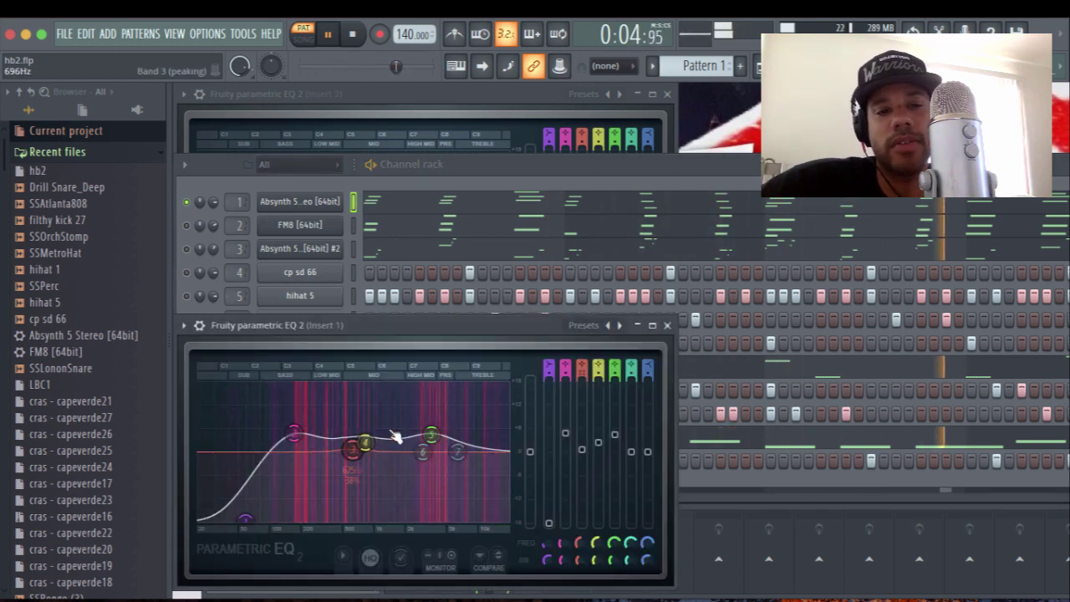
{"action": "left_click", "coordinate": [514, 99]}
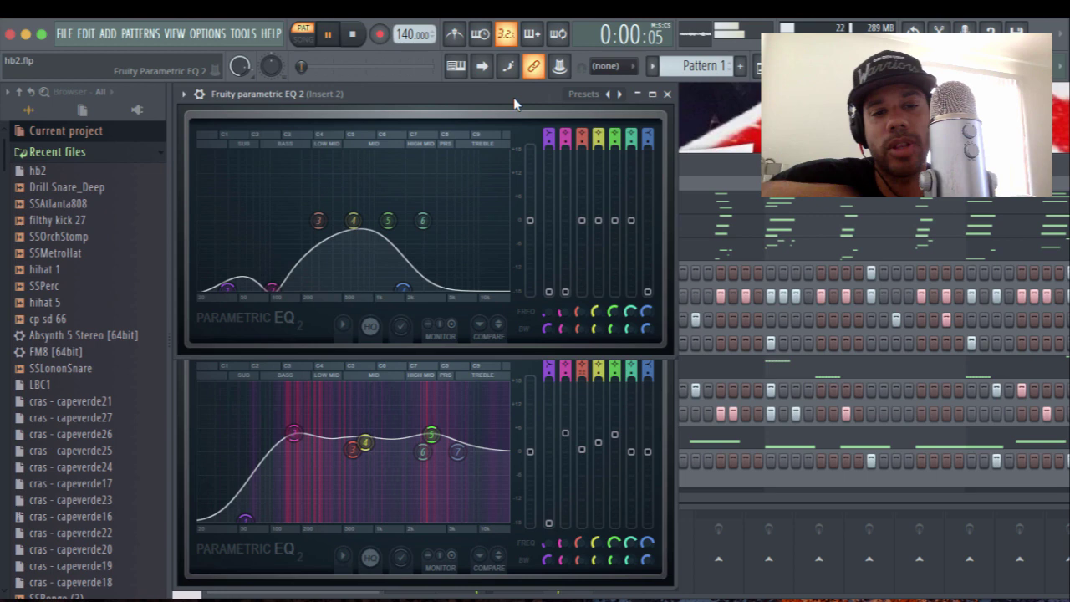
{"action": "left_click", "coordinate": [720, 167]}
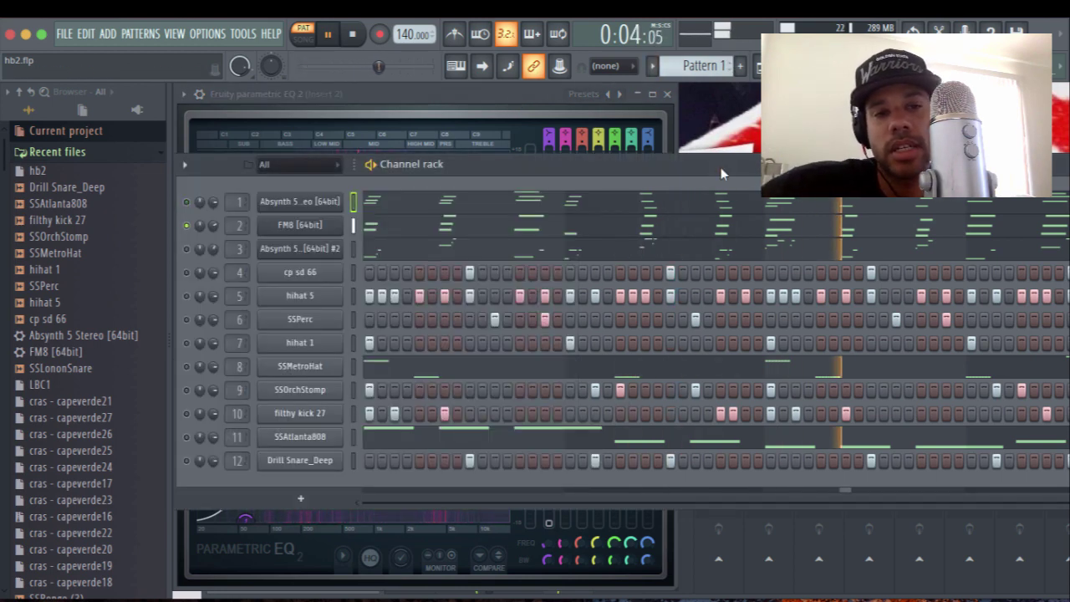
{"action": "left_click", "coordinate": [462, 98]}
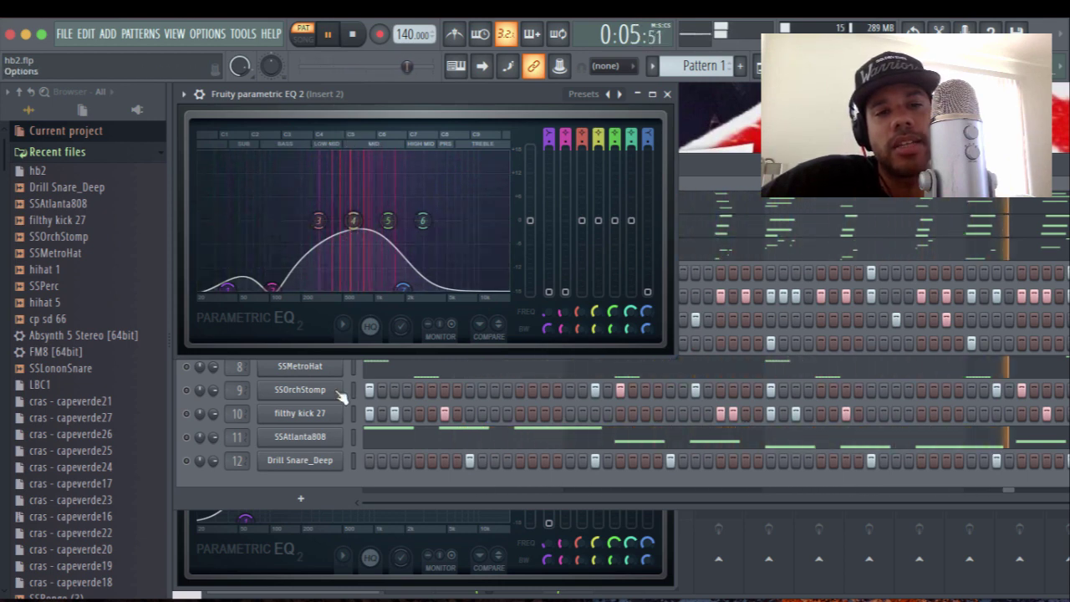
Step: Drag band 4 of the Insert 1 EQ down for a deep cut near 724 Hz
{"action": "left_click", "coordinate": [261, 575]}
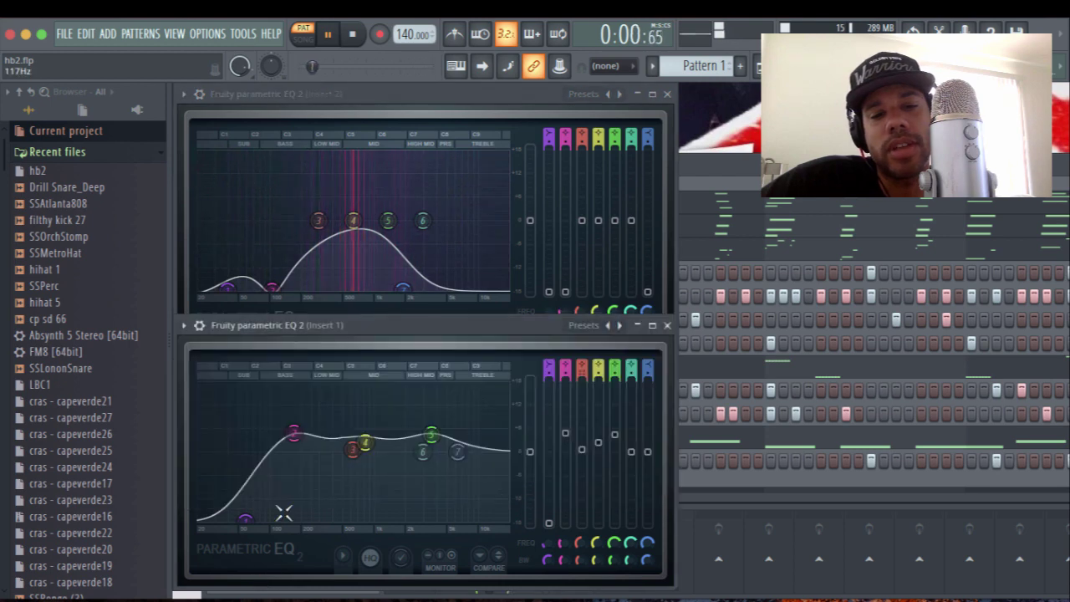
{"action": "key", "text": "F6"}
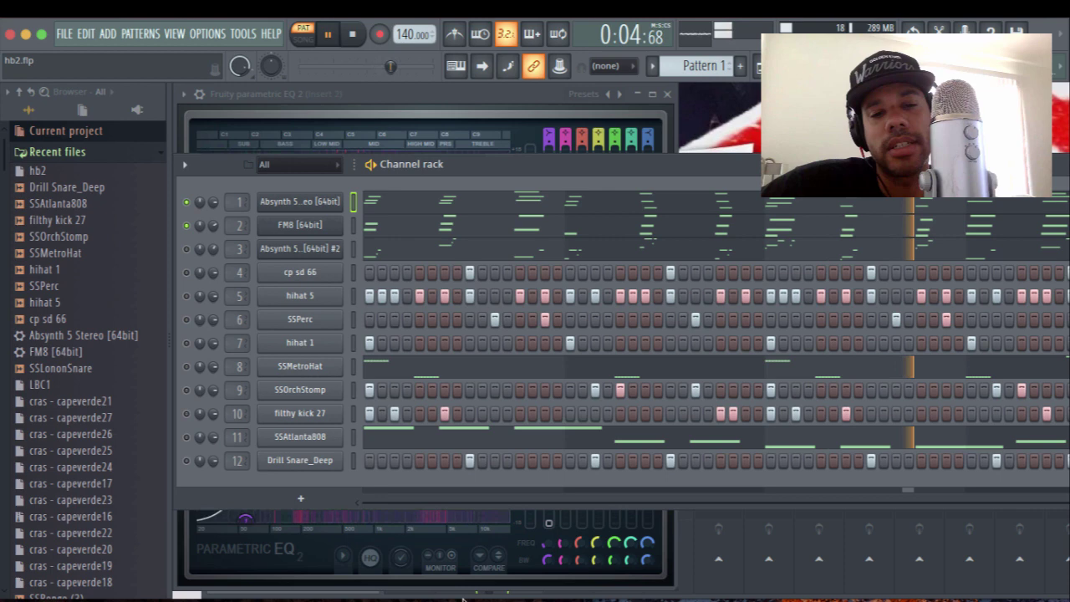
{"action": "left_click", "coordinate": [289, 579]}
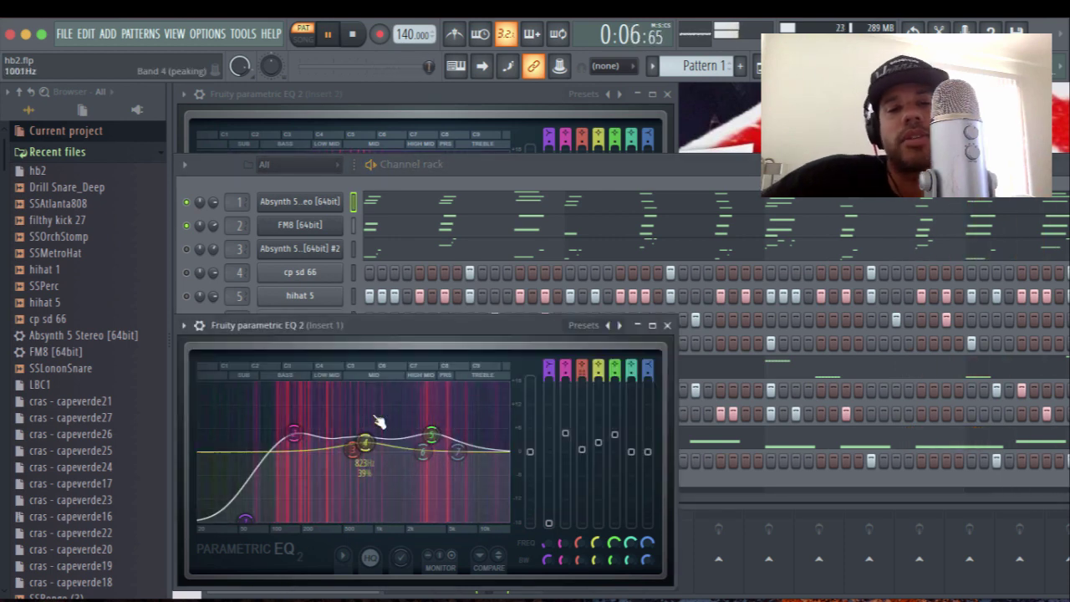
{"action": "left_click", "coordinate": [493, 114]}
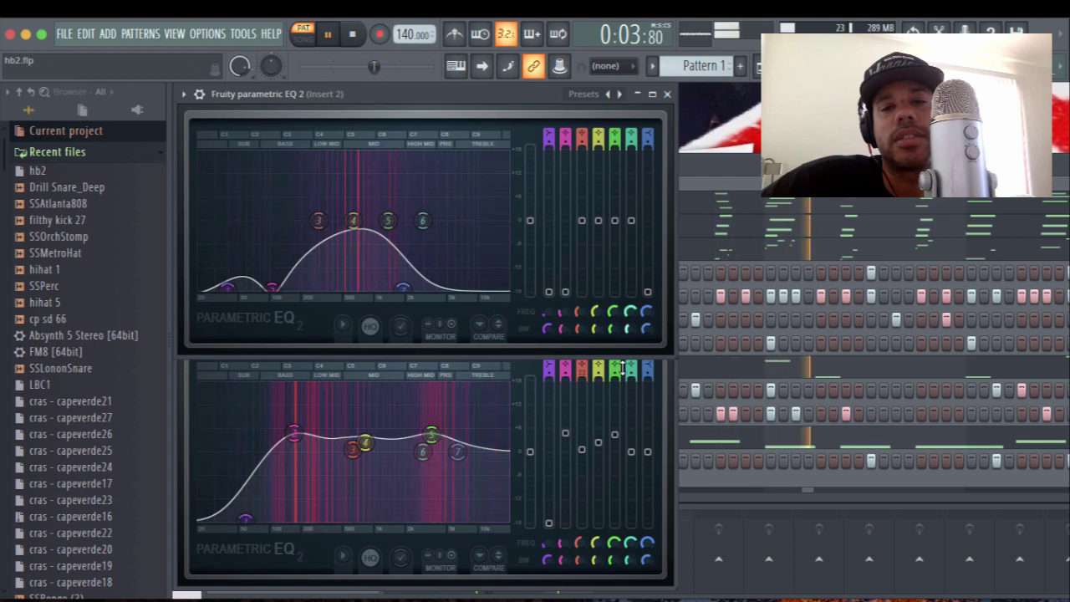
{"action": "left_click", "coordinate": [668, 382]}
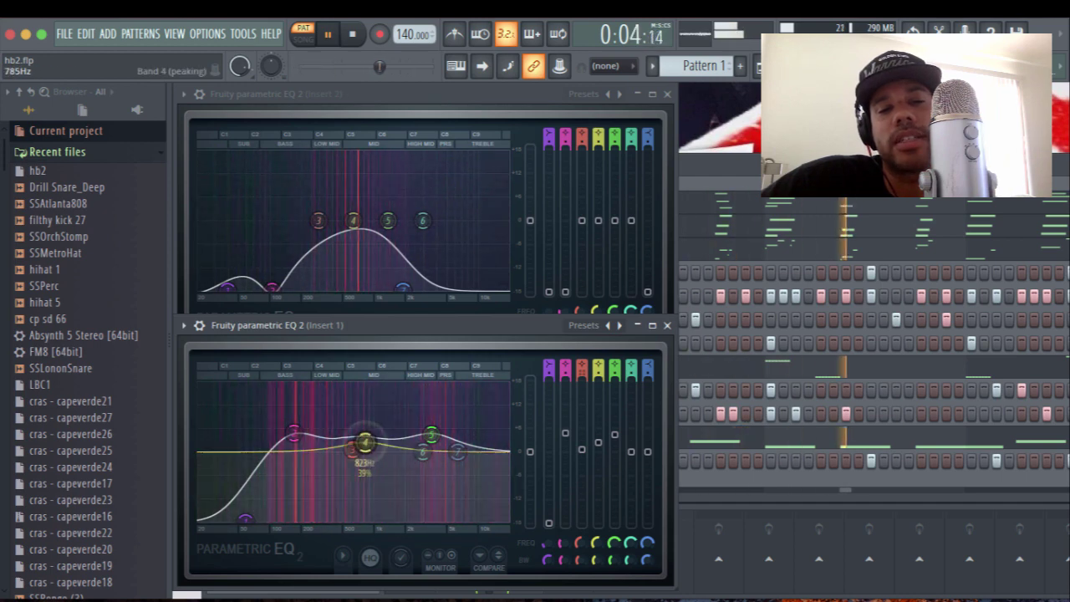
{"action": "left_click_drag", "start_coordinate": [365, 442], "coordinate": [358, 461]}
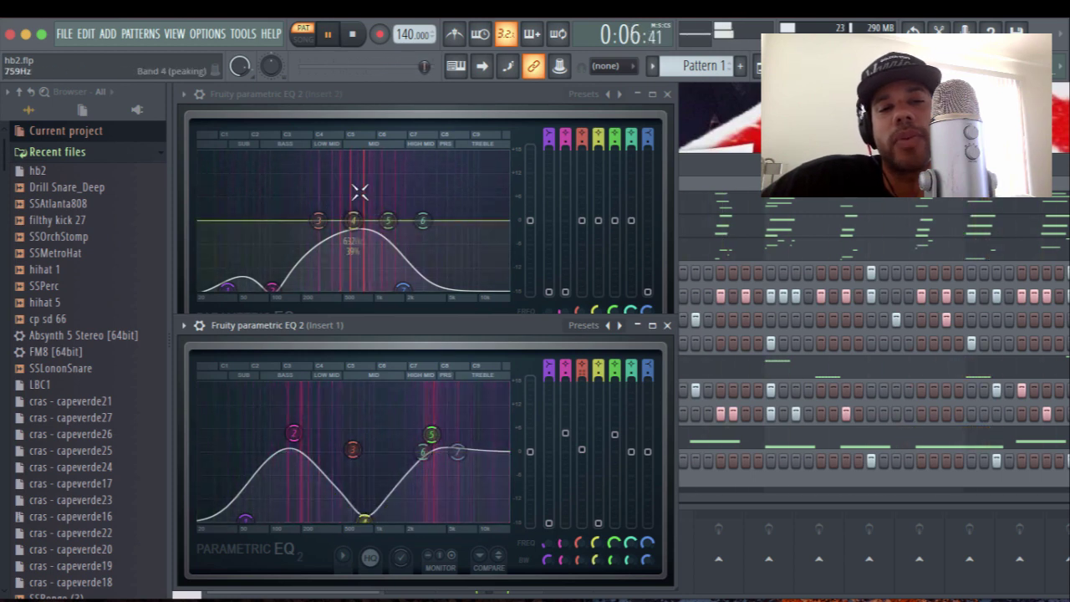
Step: Mute FM8 to hear Absynth alone, then swap so FM8 plays alone
{"action": "key", "text": "F6"}
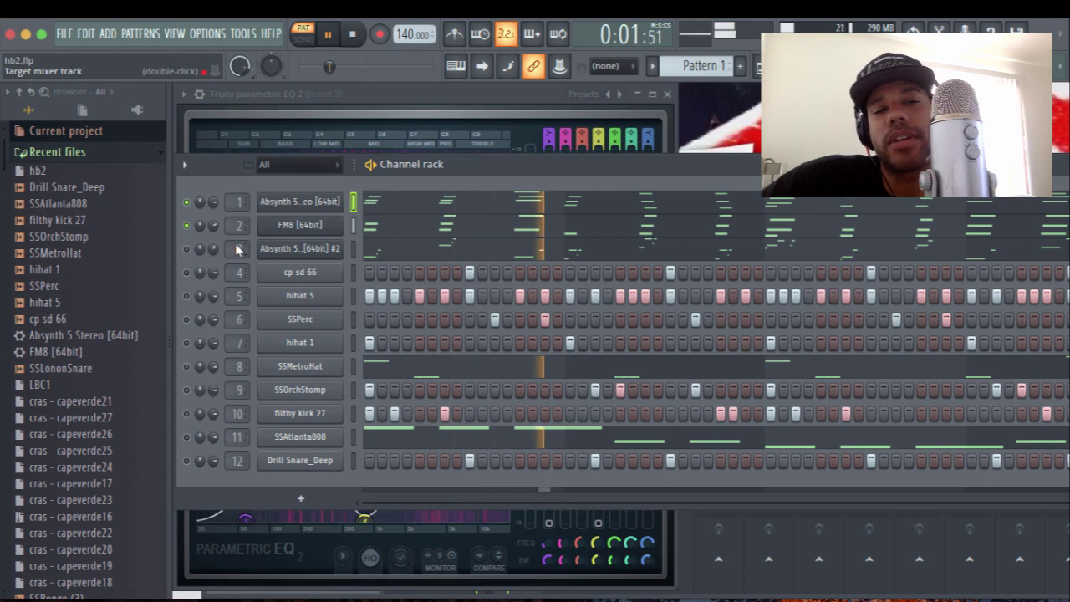
{"action": "right_click", "coordinate": [186, 207]}
{"action": "left_click", "coordinate": [201, 217]}
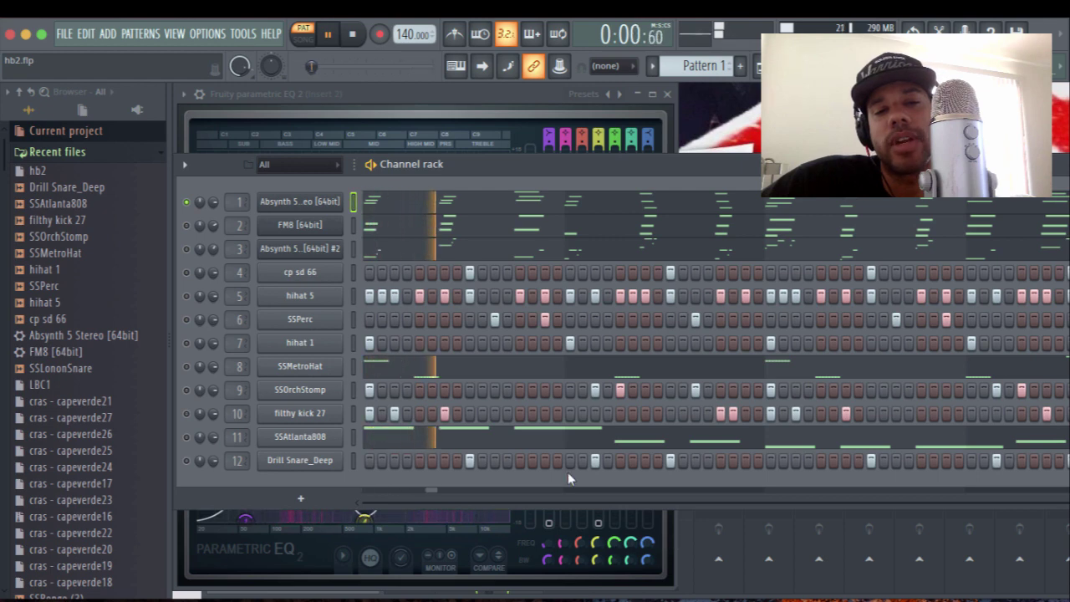
{"action": "left_click", "coordinate": [186, 225]}
{"action": "left_click", "coordinate": [188, 202]}
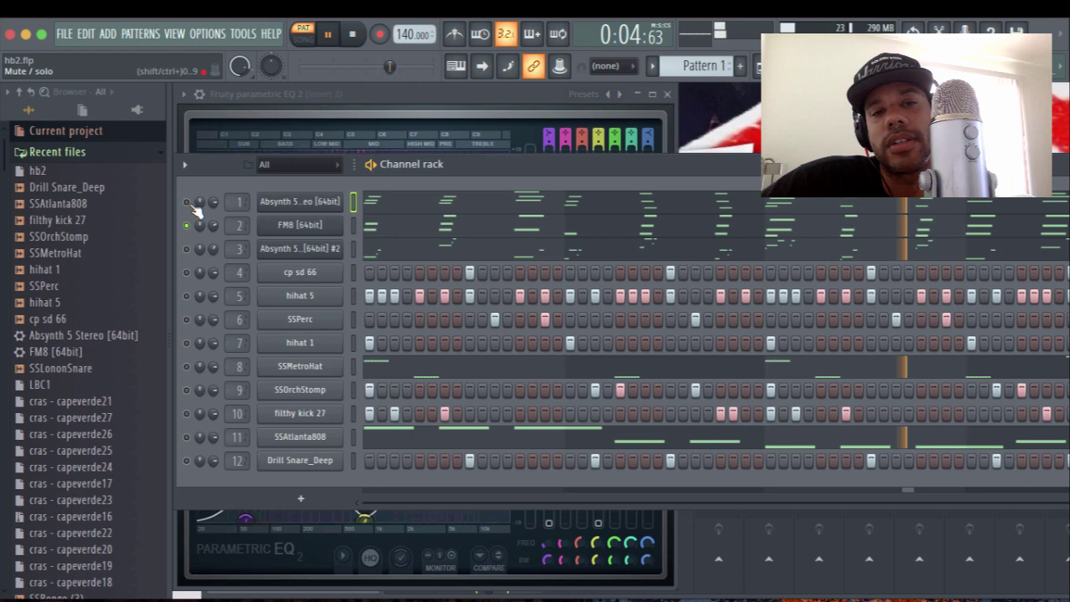
Step: Compare the Insert 2 and Insert 1 EQ windows, then toggle FM8's mute in the channel rack
{"action": "left_click", "coordinate": [309, 140]}
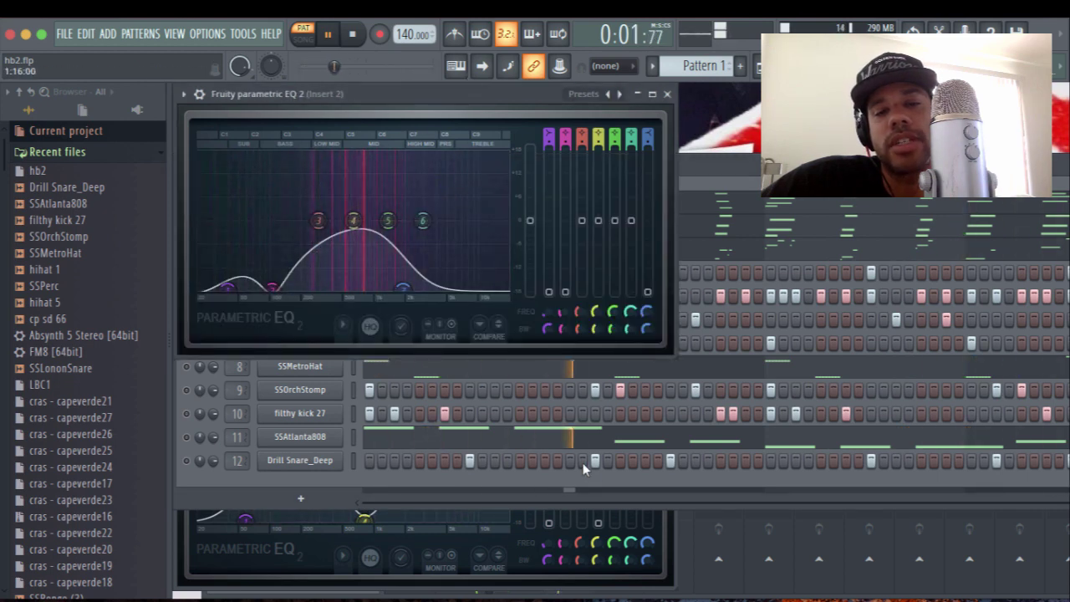
{"action": "left_click", "coordinate": [665, 524]}
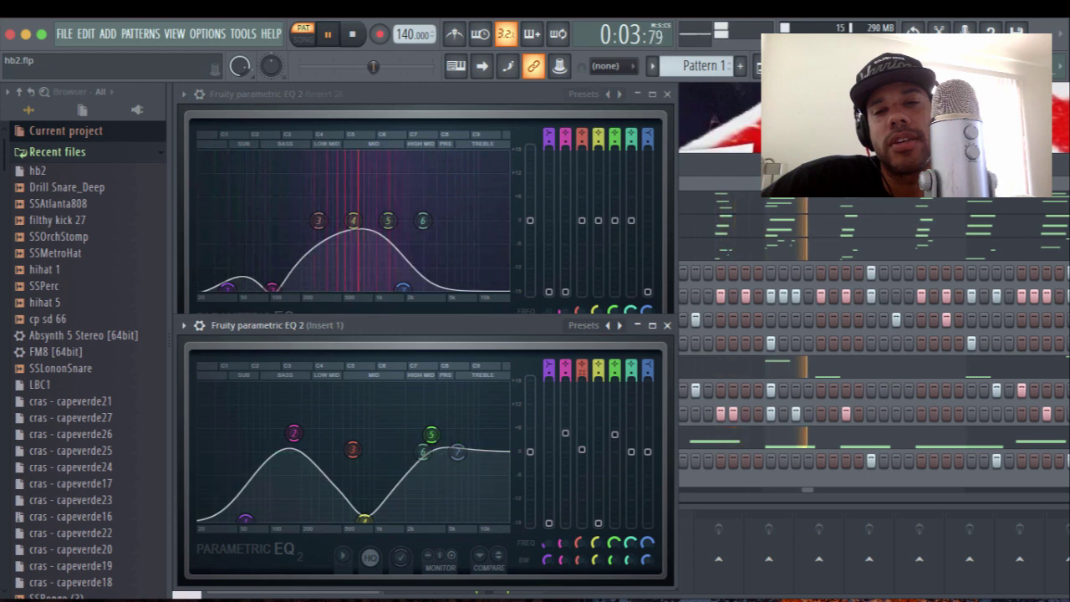
{"action": "left_click", "coordinate": [752, 170]}
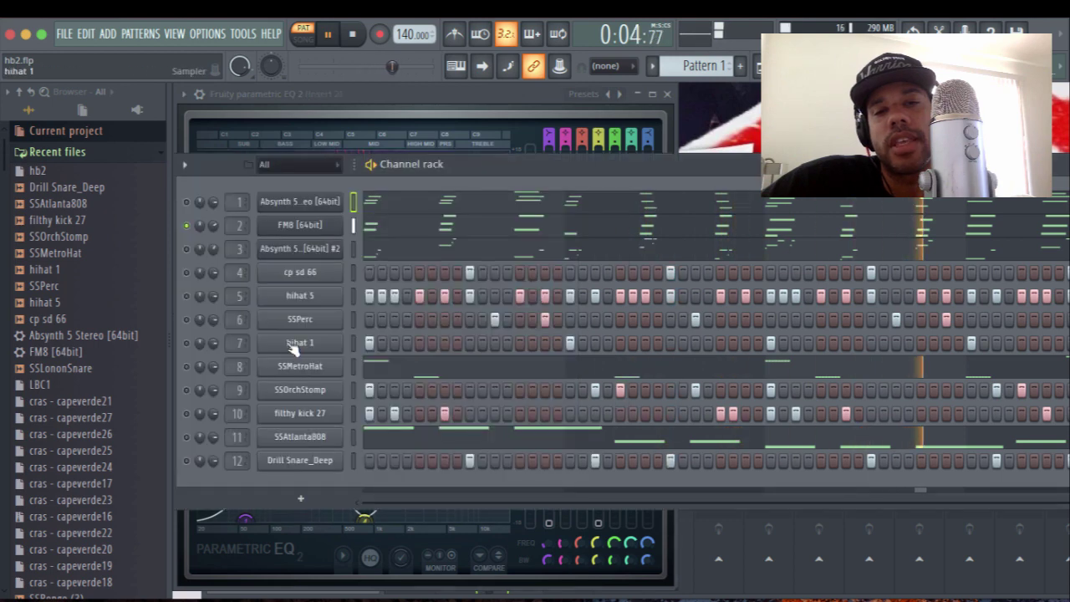
{"action": "left_click", "coordinate": [186, 225]}
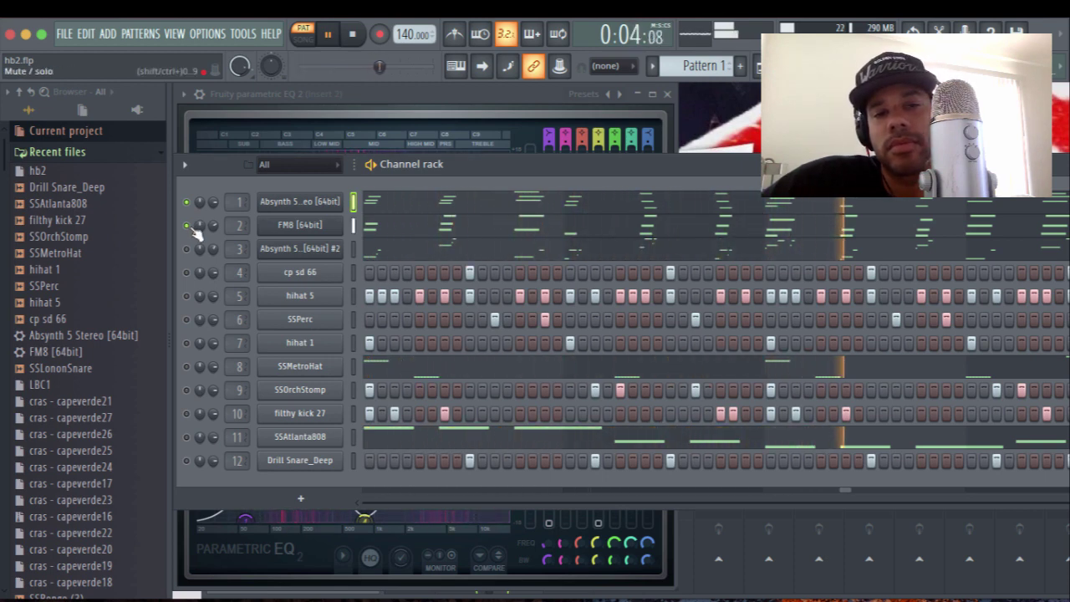
Step: Alternate between the Insert 2 EQ, Insert 1 EQ and channel rack while the beat plays
{"action": "left_click", "coordinate": [527, 107]}
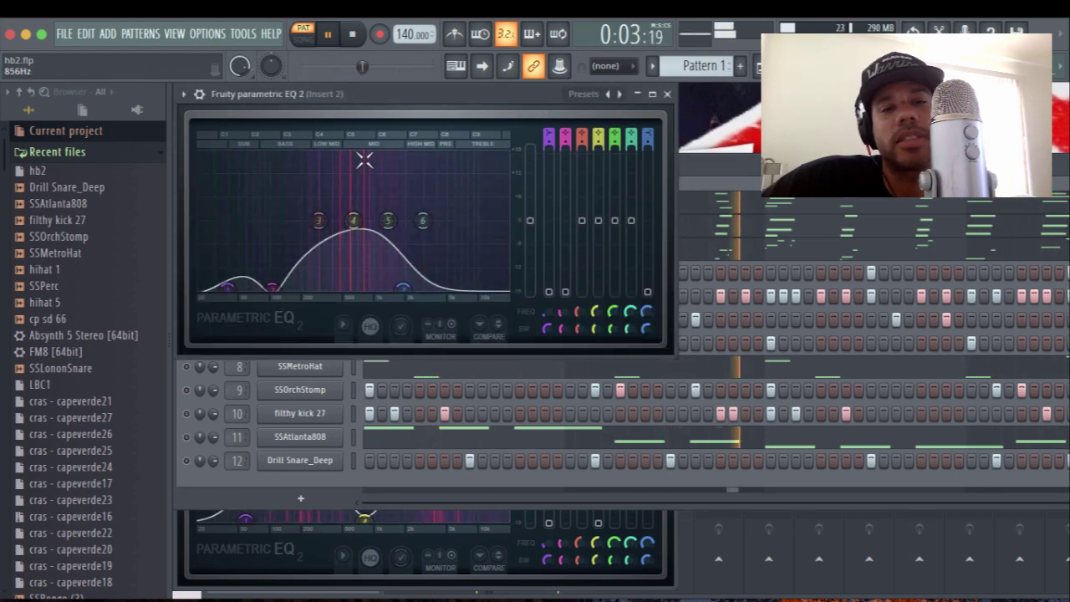
{"action": "left_click", "coordinate": [667, 539]}
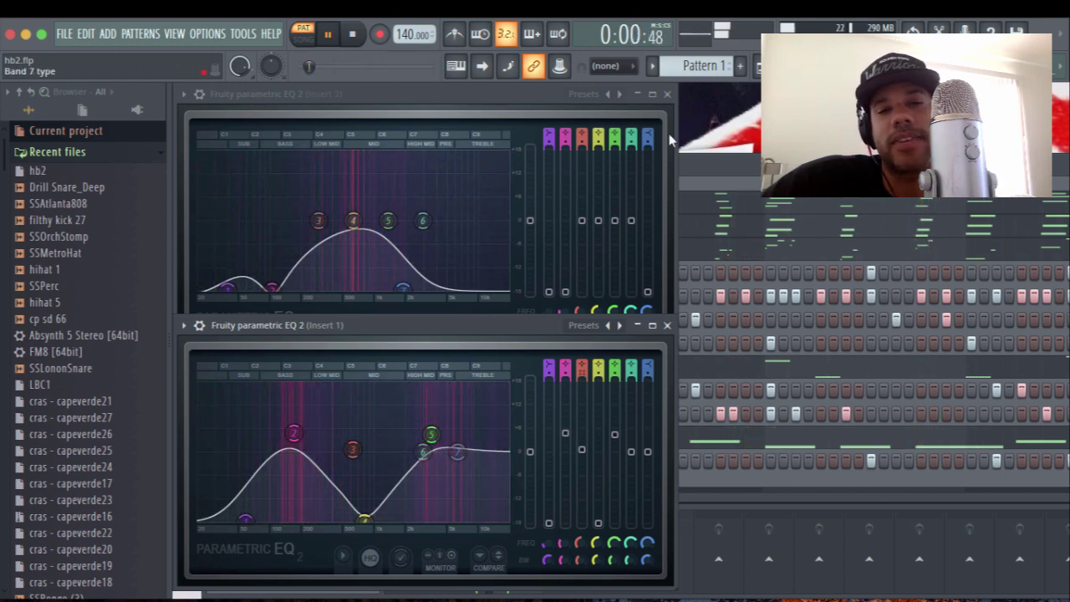
{"action": "left_click", "coordinate": [700, 164]}
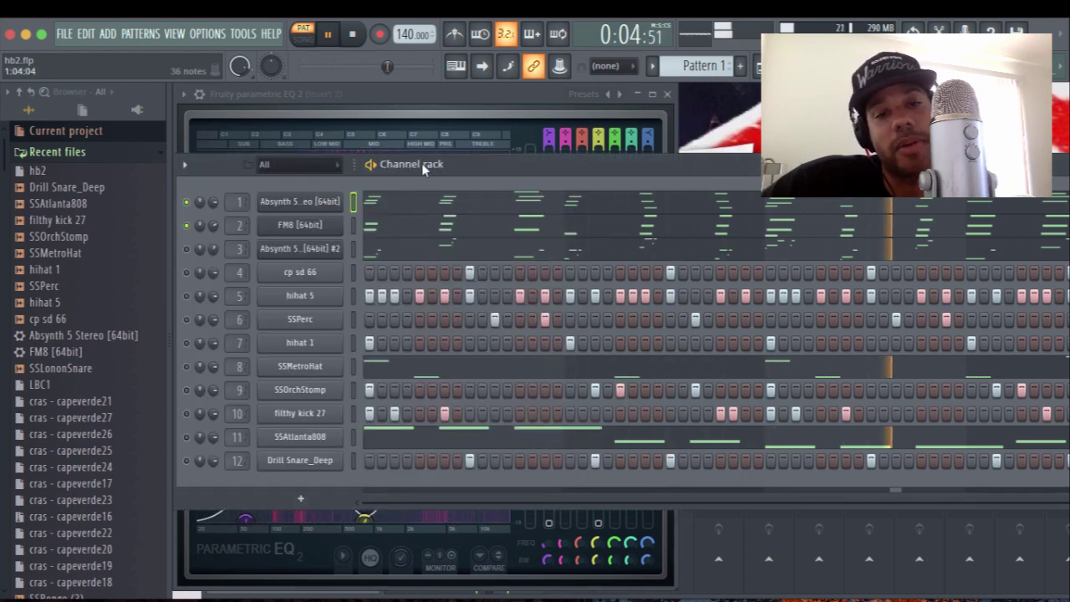
{"action": "left_click", "coordinate": [519, 100]}
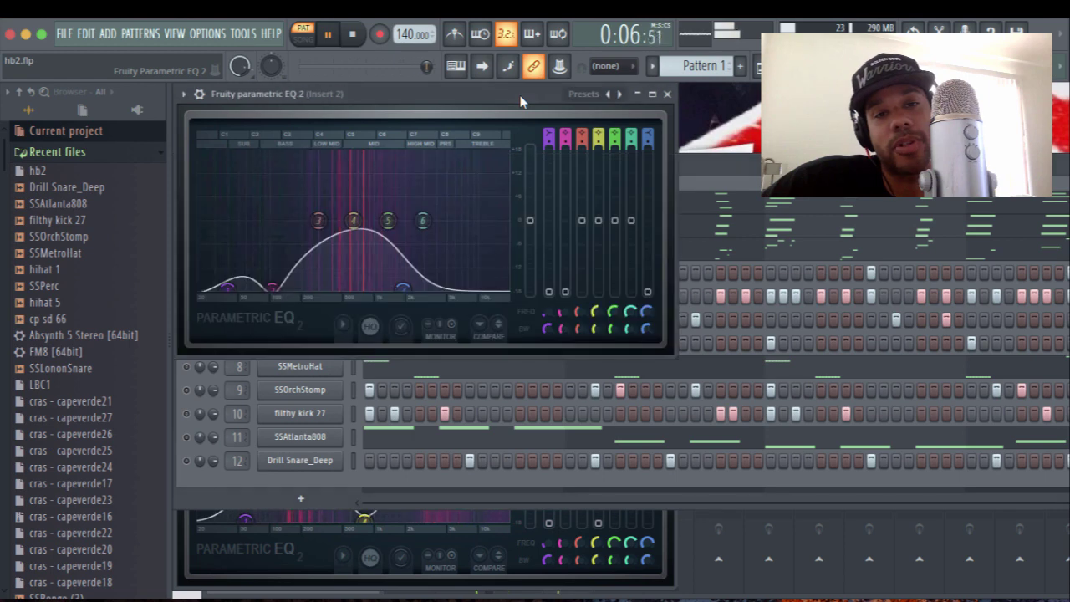
{"action": "left_click", "coordinate": [700, 167]}
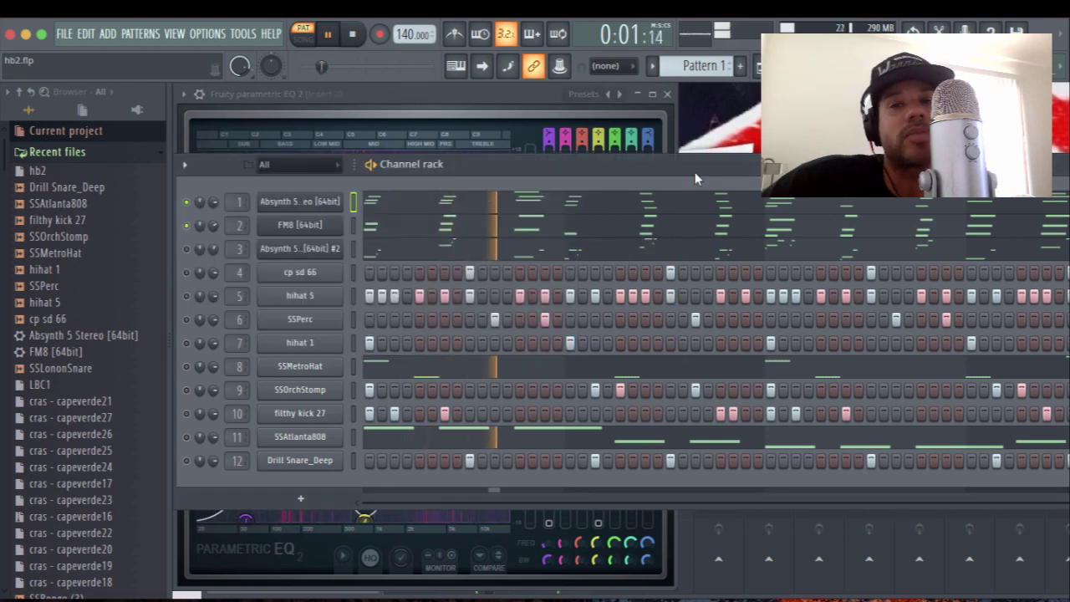
Step: Solo FM8 briefly, then clear the solo so all 12 channels play
{"action": "right_click", "coordinate": [189, 227]}
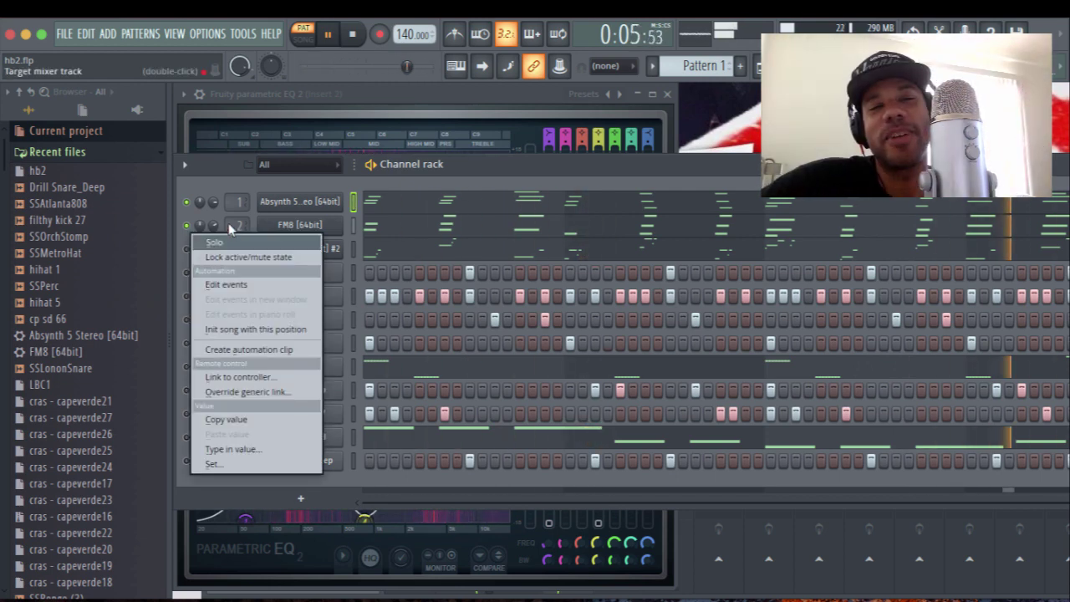
{"action": "left_click", "coordinate": [194, 243]}
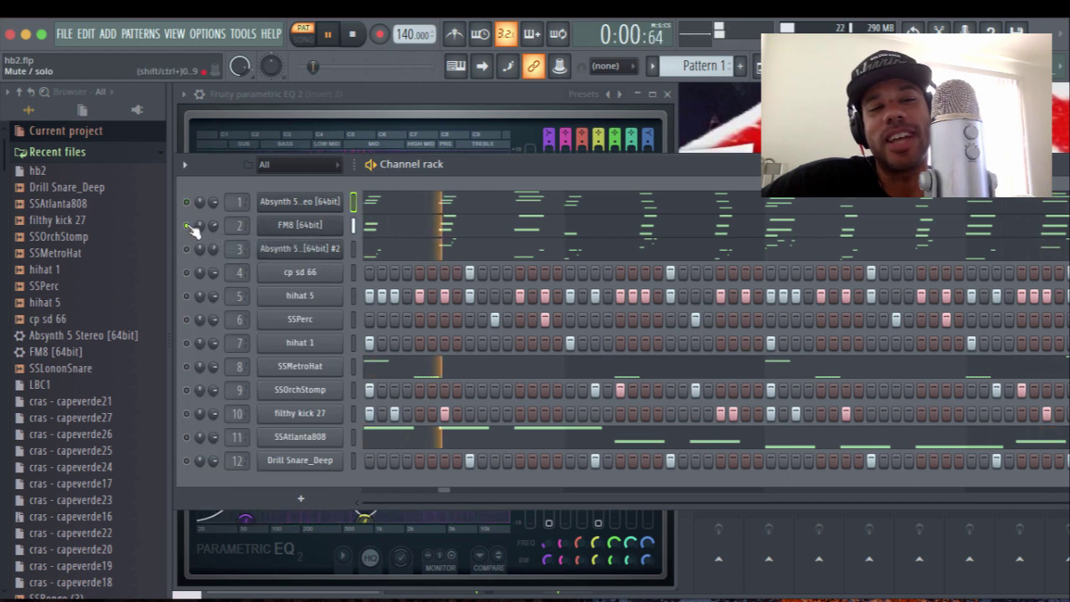
{"action": "left_click", "coordinate": [189, 226], "text": "ctrl"}
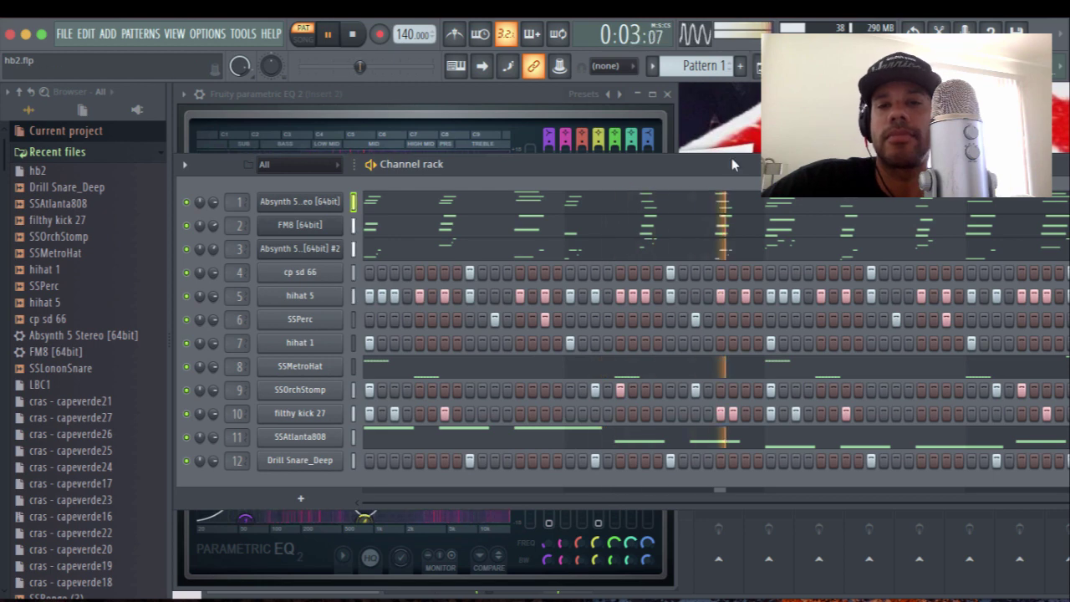
Step: Glance at the Absynth piano roll and the playlist, close them, and stop the beat
{"action": "key", "text": "F7"}
{"action": "key", "text": "F7"}
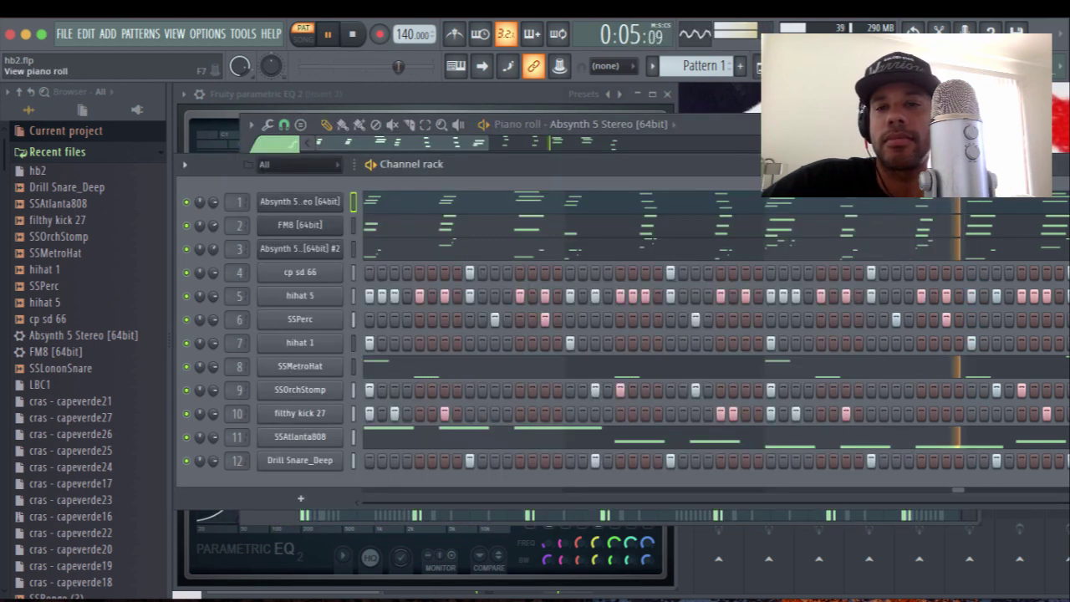
{"action": "key", "text": "F5"}
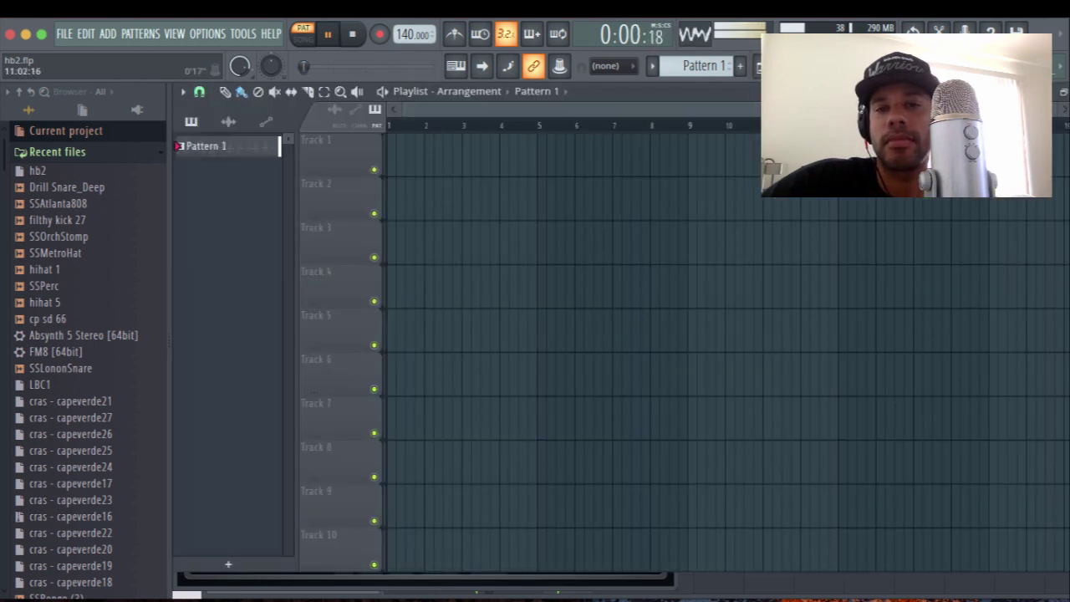
{"action": "key", "text": "F7"}
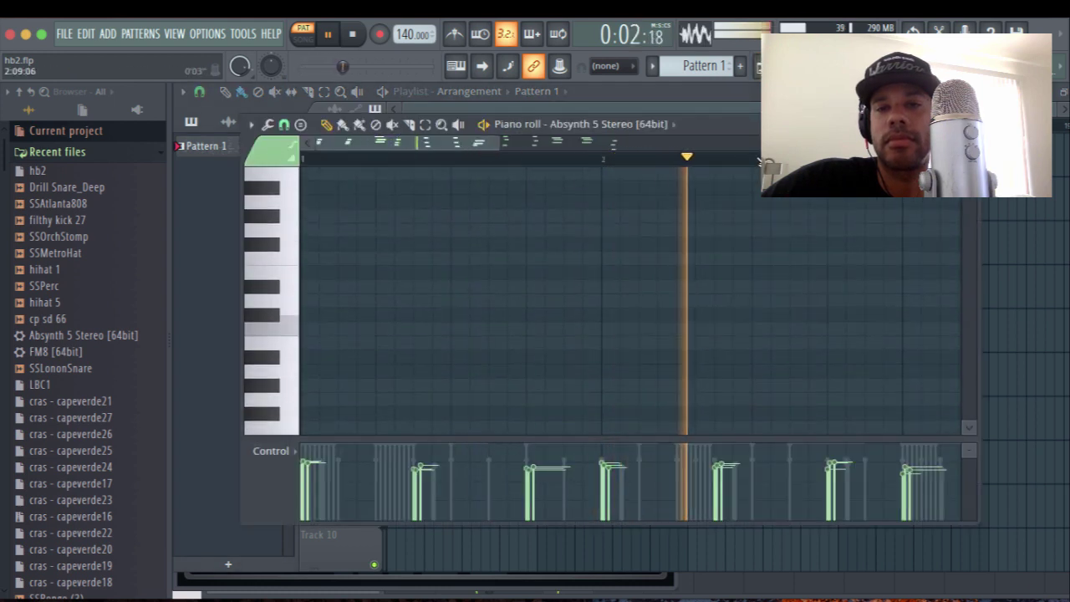
{"action": "key", "text": "F7"}
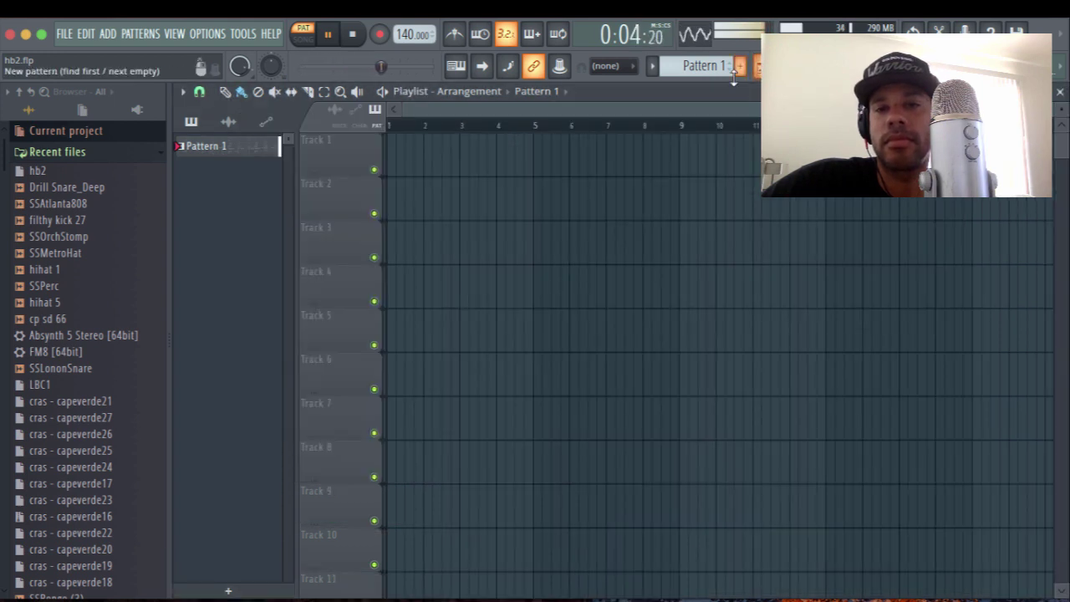
{"action": "key", "text": "F5"}
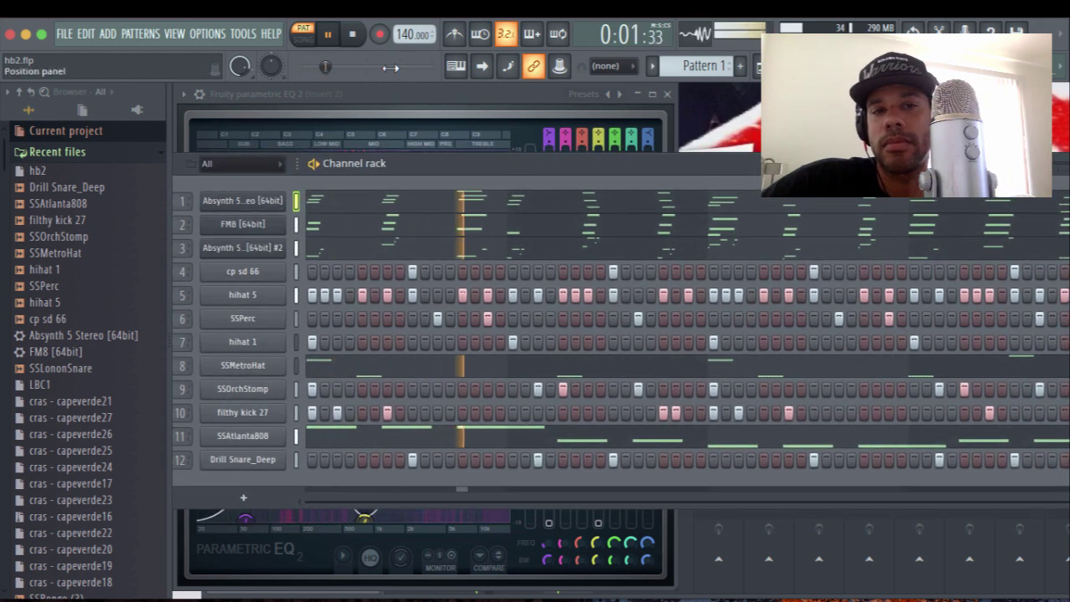
{"action": "left_click", "coordinate": [352, 36]}
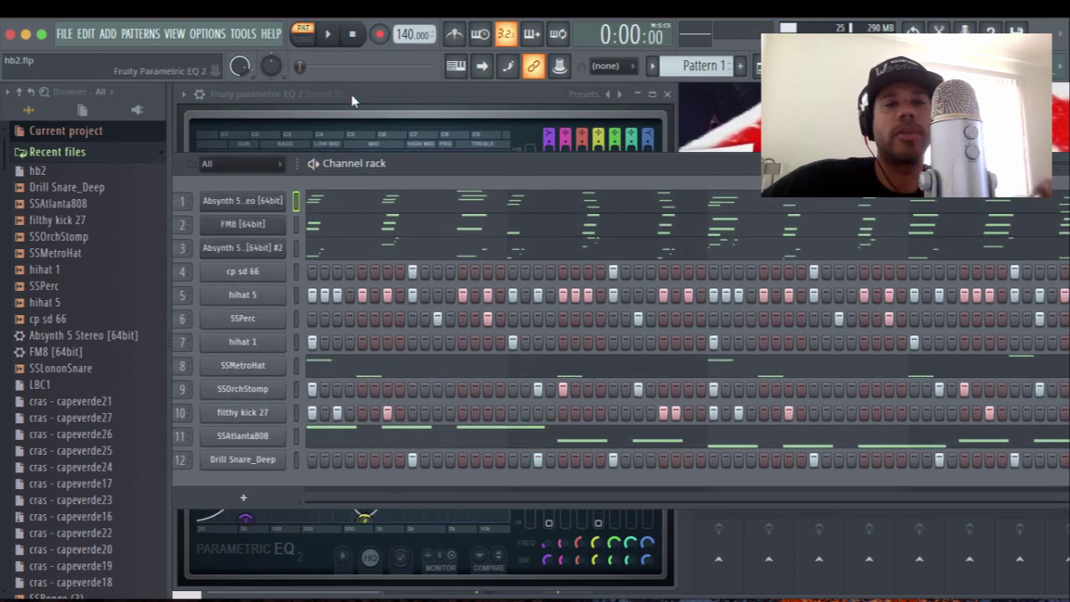